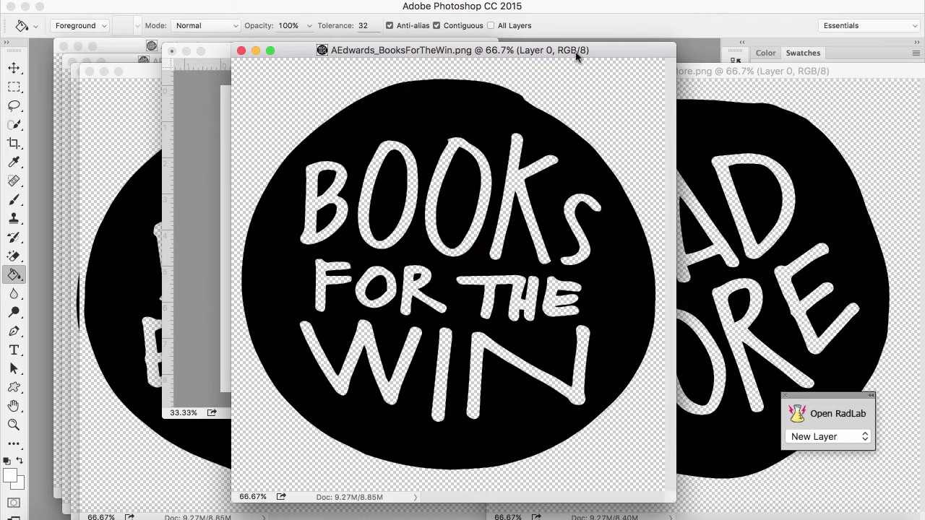
Bring the ReadMore and BooksForTheWin badge windows forward and reposition them so both badges can be seen
click(746, 73)
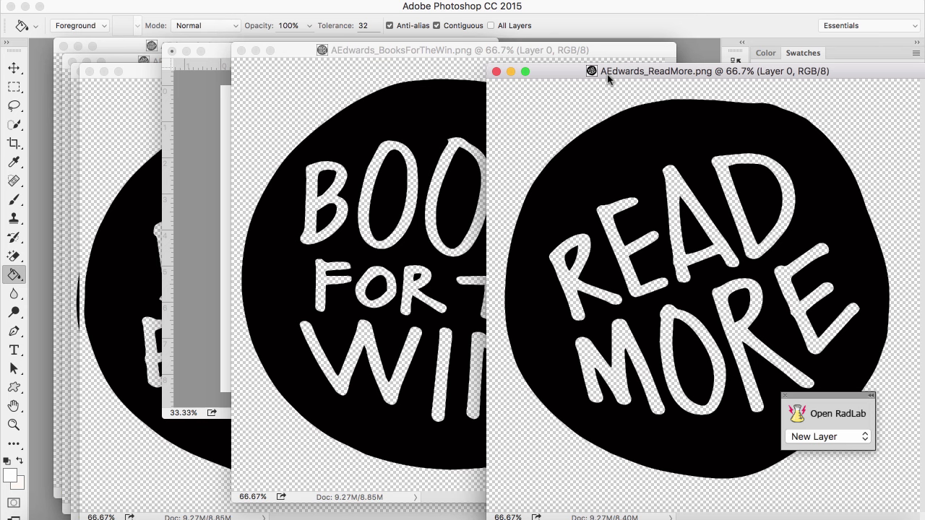
mouse_move(656, 72)
mouse_down()
mouse_move(549, 69)
mouse_move(653, 80)
mouse_up()
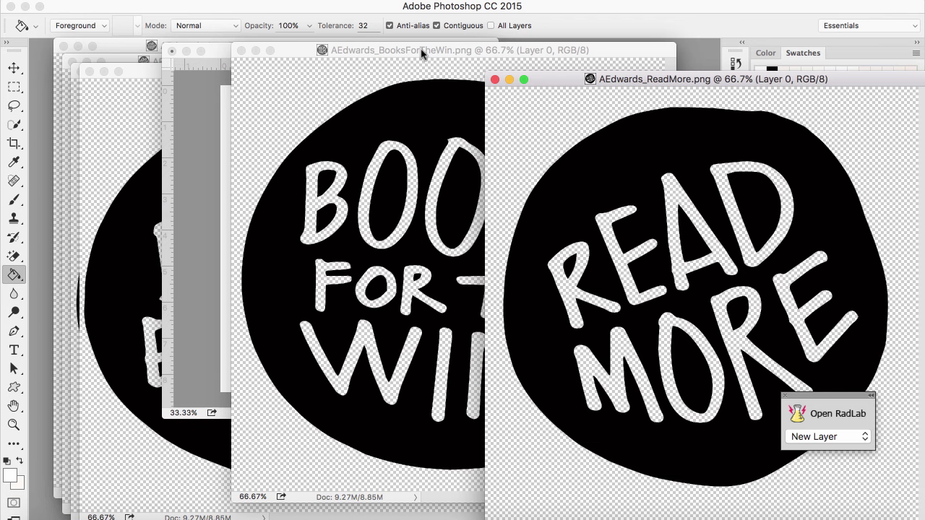
drag(422, 55, 301, 53)
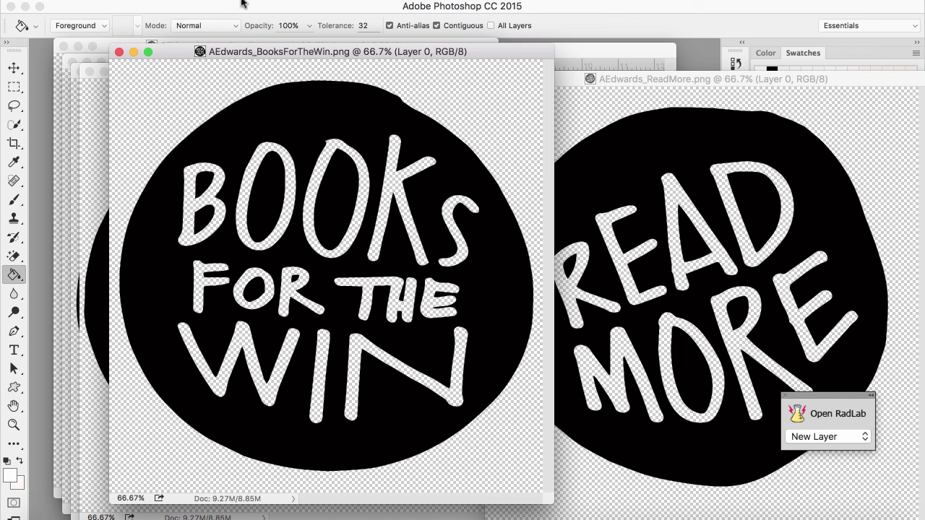
Open the Hue/Saturation adjustment for the "Books for the Win" badge and turn on Colorize
click(213, 0)
mouse_move(242, 27)
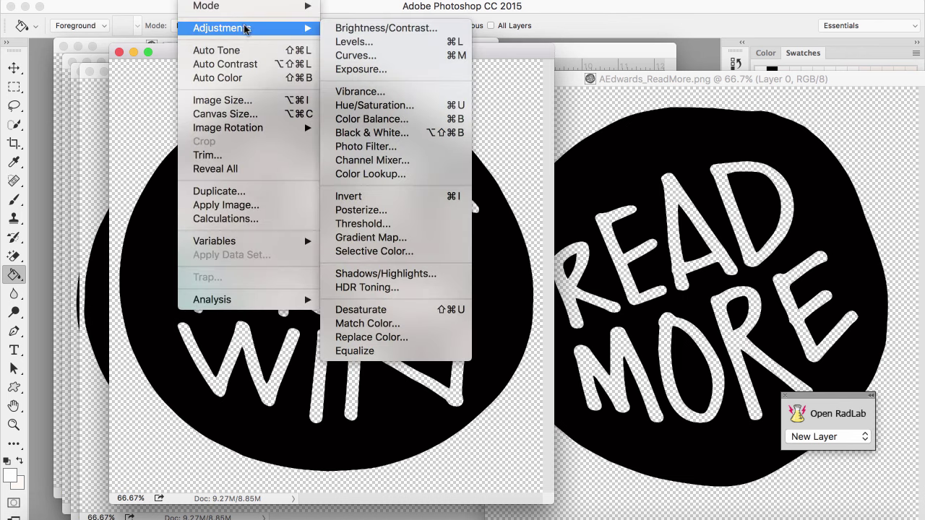
click(374, 106)
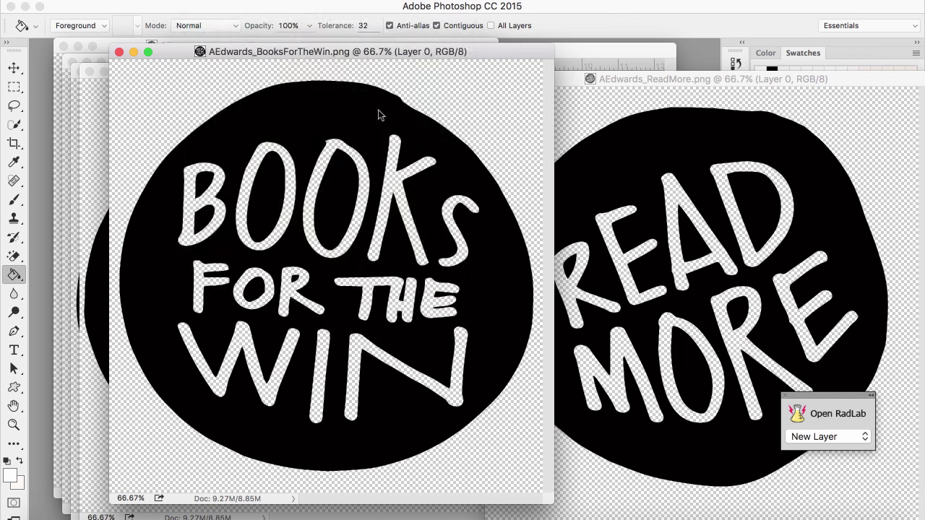
click(763, 207)
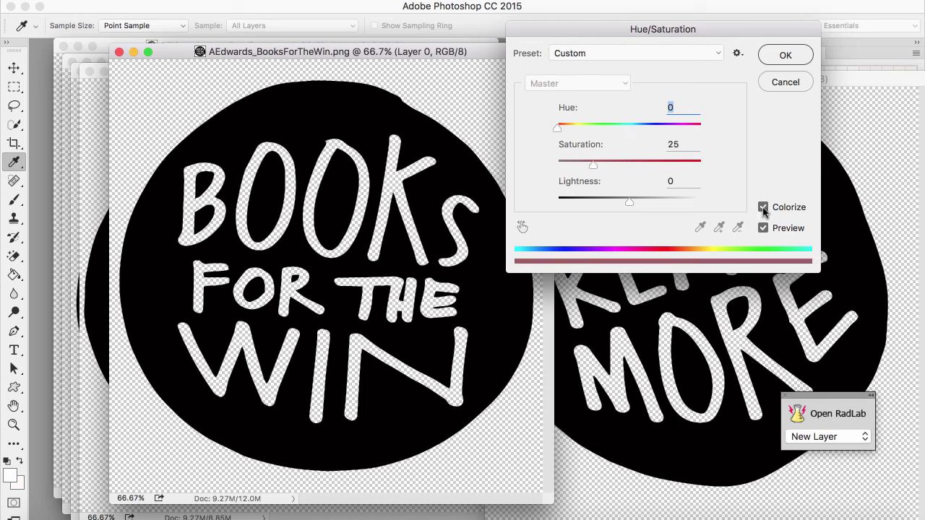
Recolor the "Books for the Win" badge red with Hue 7, Saturation 77 and Lightness +58, and apply the adjustment
drag(629, 203, 674, 205)
drag(561, 130, 568, 130)
drag(596, 161, 653, 168)
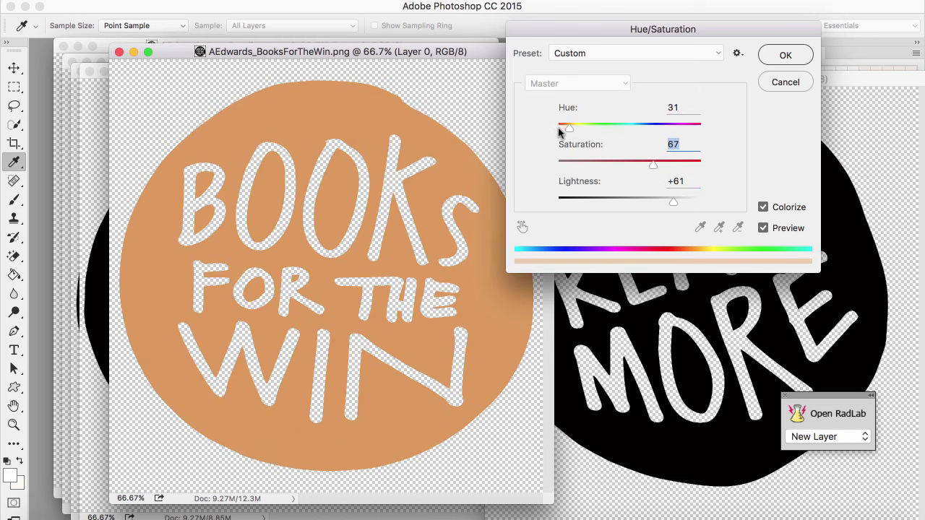
drag(567, 130, 557, 134)
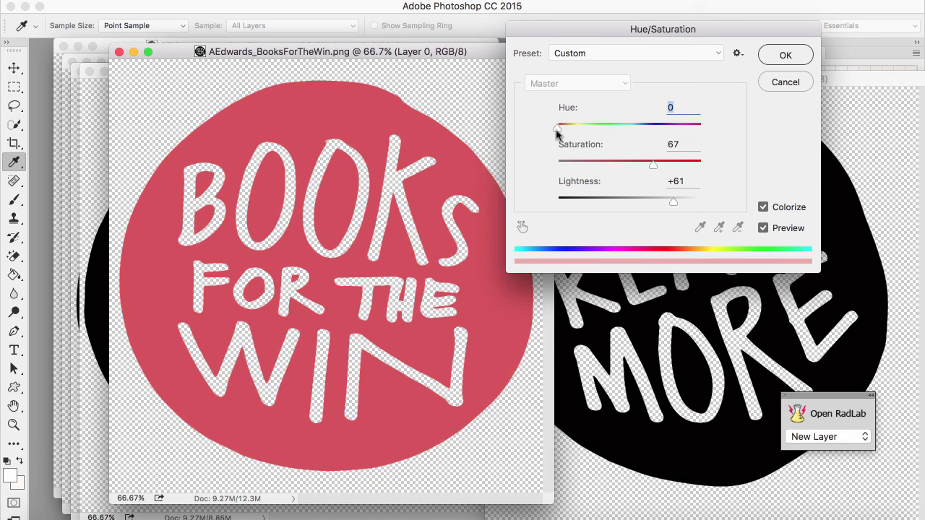
drag(652, 164, 669, 167)
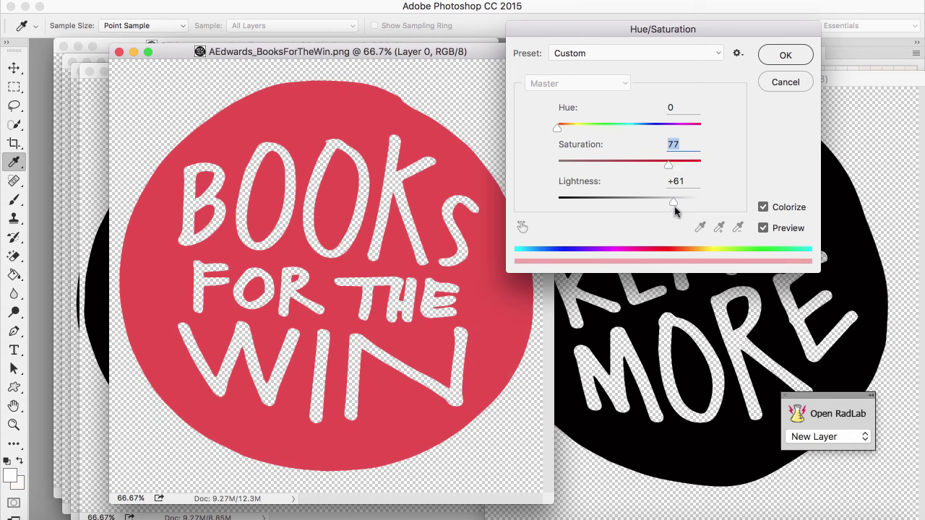
drag(672, 206, 672, 209)
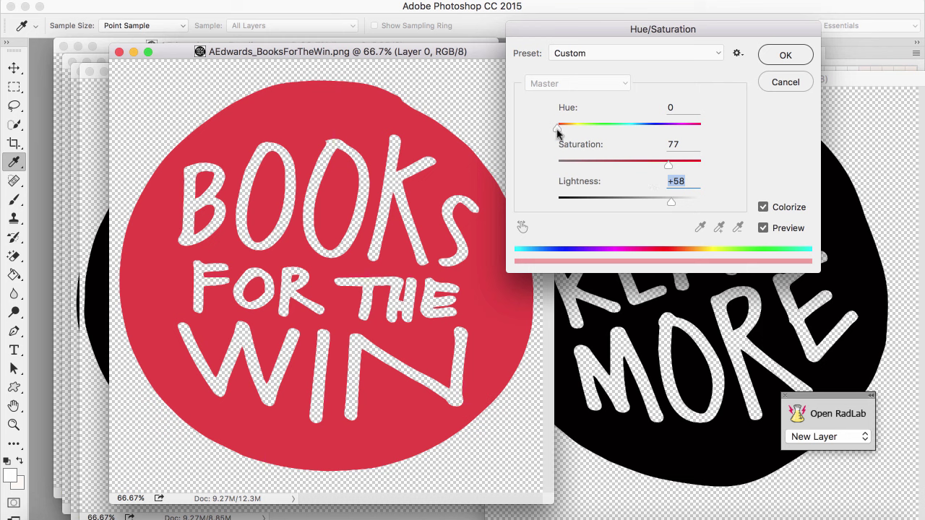
drag(557, 130, 560, 133)
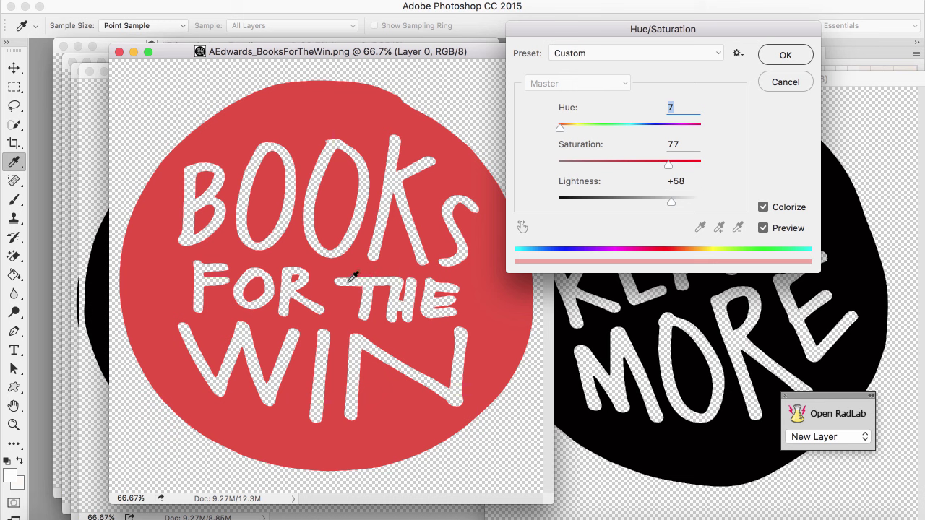
click(803, 58)
key(g)
Reposition the ReadMore window, open Hue/Saturation for its black badge, and move the dialog off the artwork
click(692, 83)
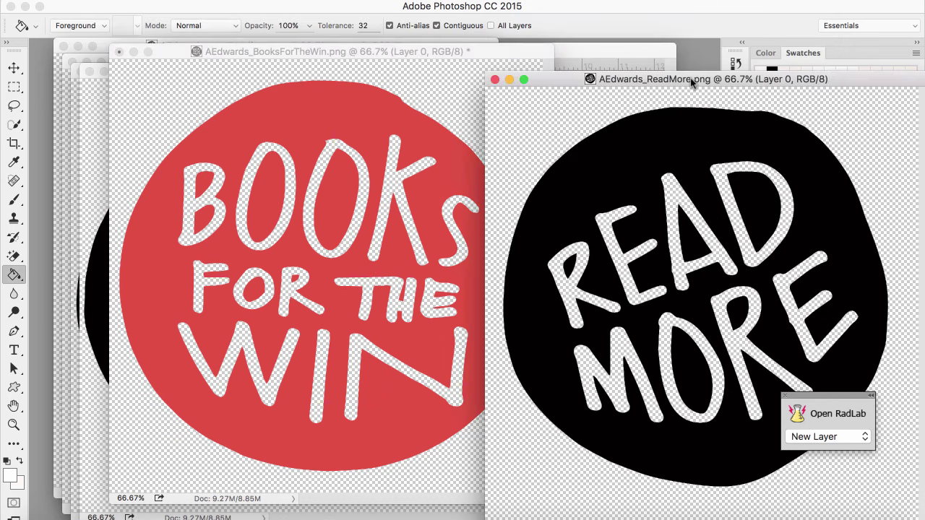
drag(692, 81, 568, 86)
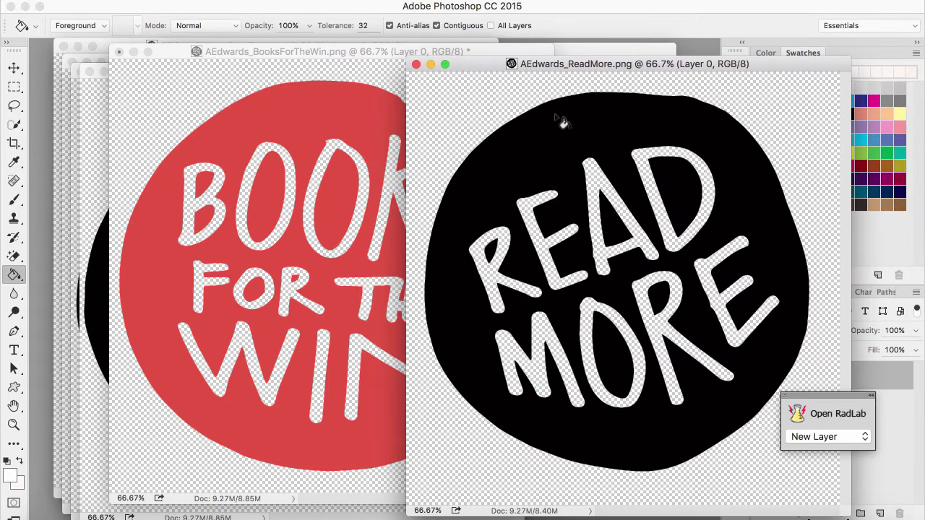
click(232, 5)
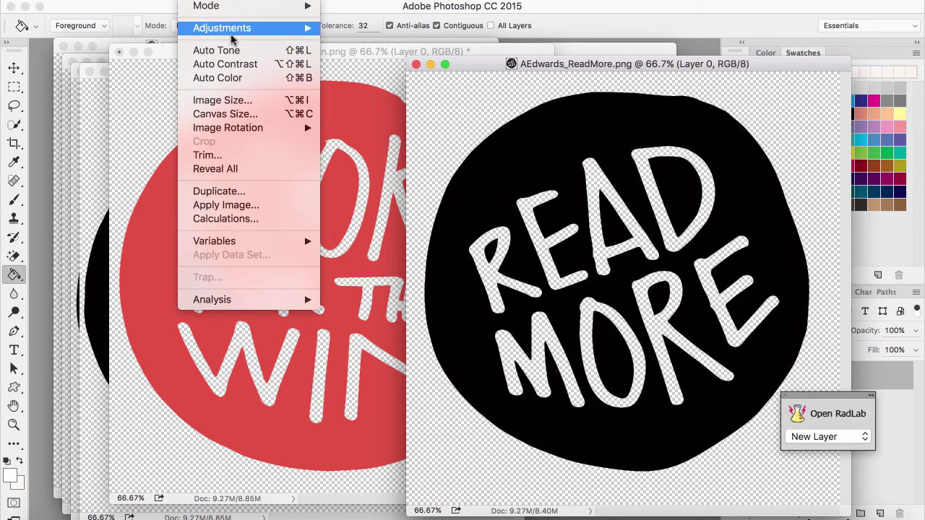
mouse_move(246, 33)
click(383, 105)
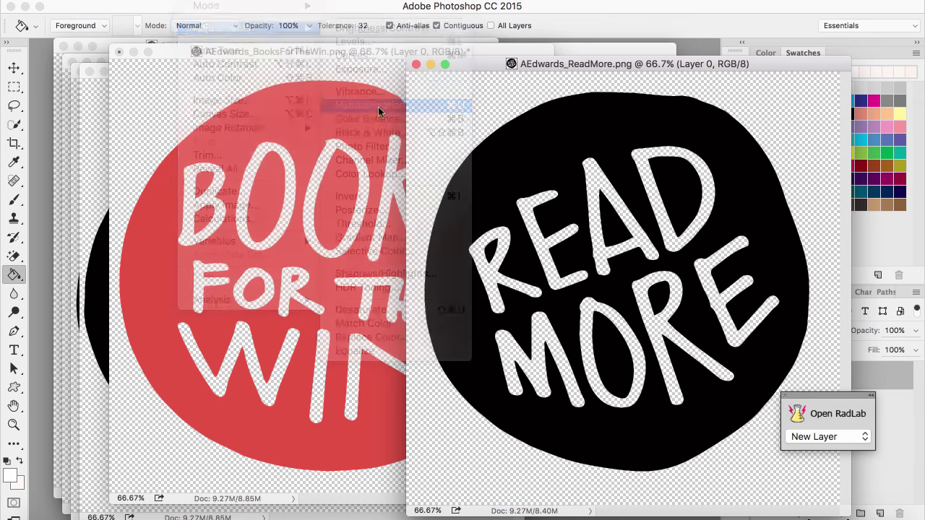
click(631, 202)
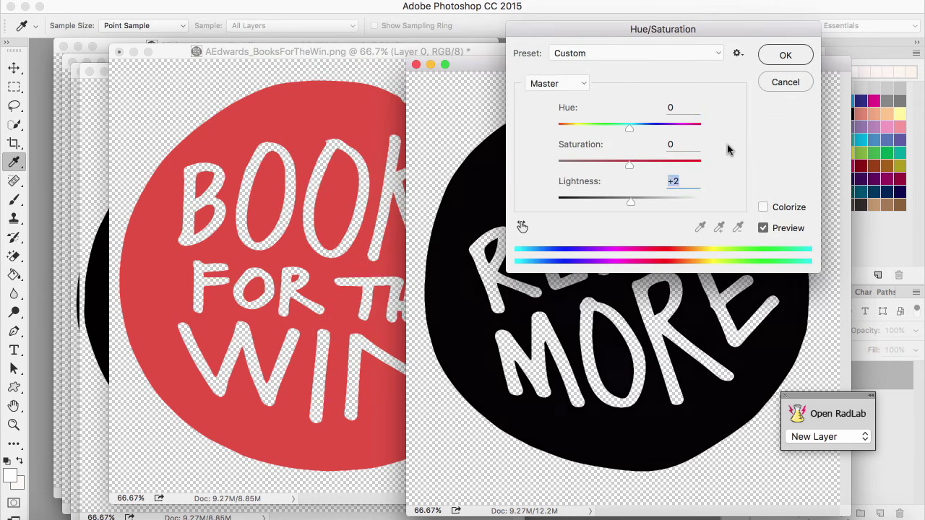
drag(717, 30, 338, 103)
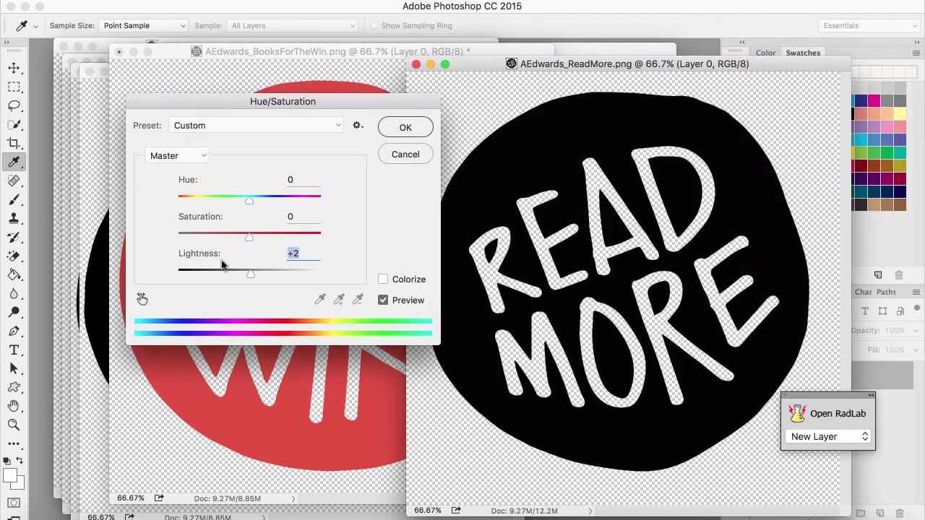
Set the "Read More" badge's Lightness to +80 and apply the Hue/Saturation adjustment
drag(249, 278, 308, 276)
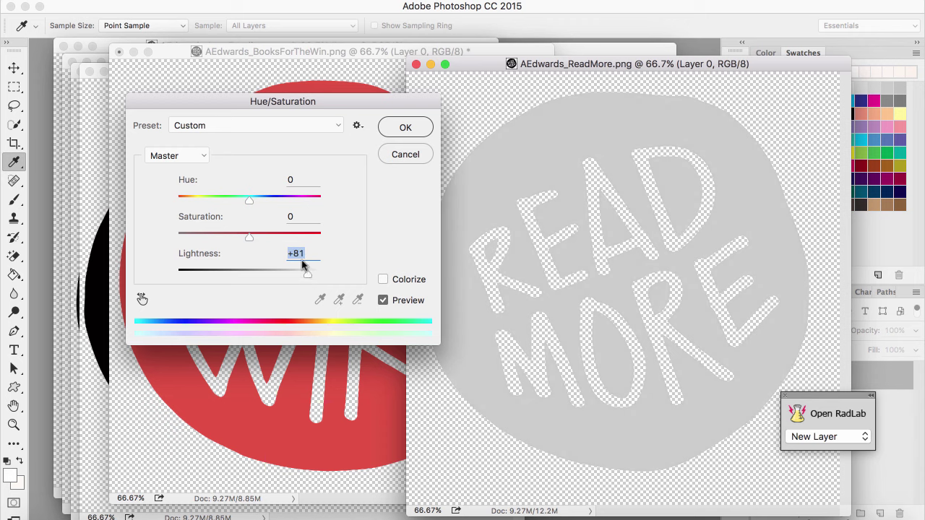
click(300, 252)
key(BackSpace)
text(0)
click(405, 127)
Lighten the "Best Escape" badge to gray with a Hue/Saturation Lightness of 80, and move its window clear of the remaining files
click(98, 84)
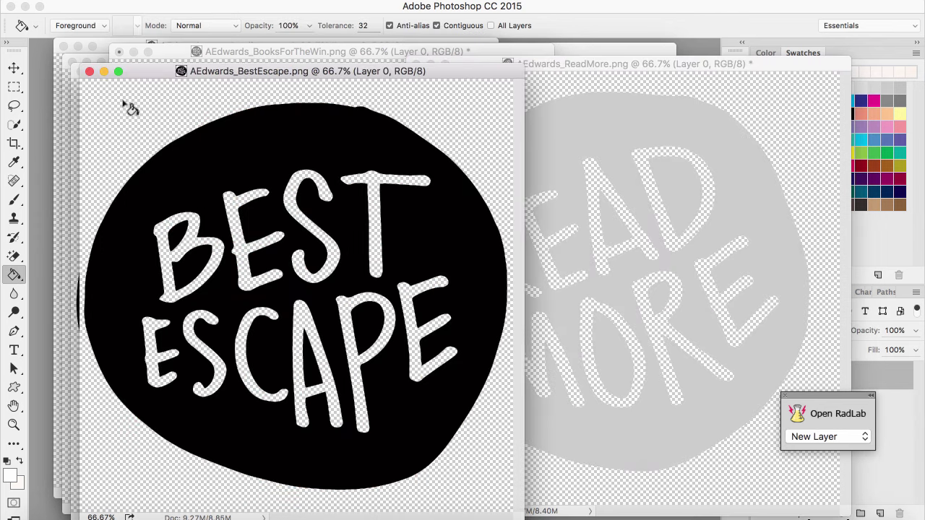
click(195, 0)
mouse_move(231, 27)
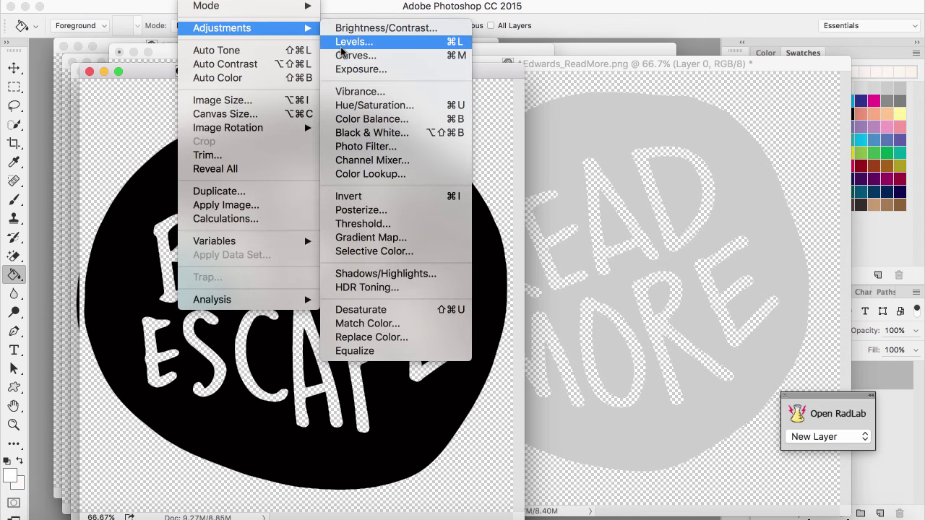
click(364, 107)
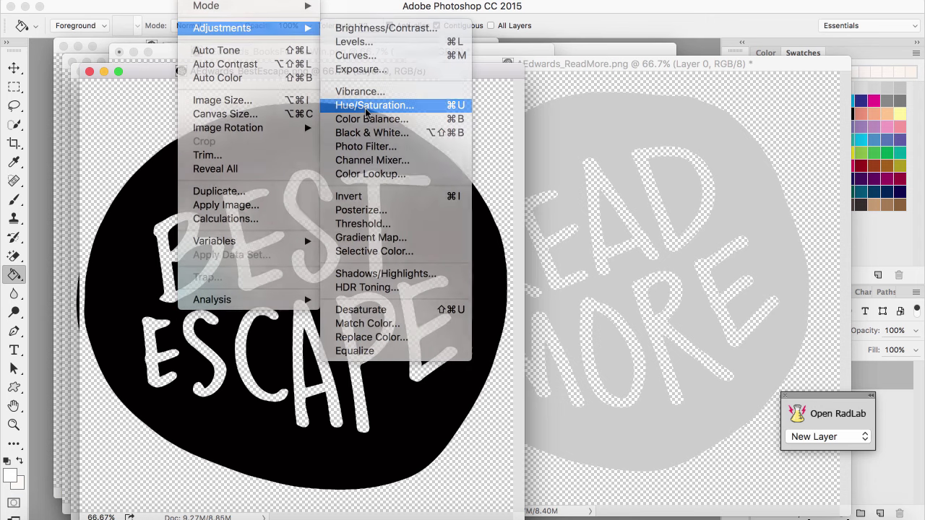
click(298, 254)
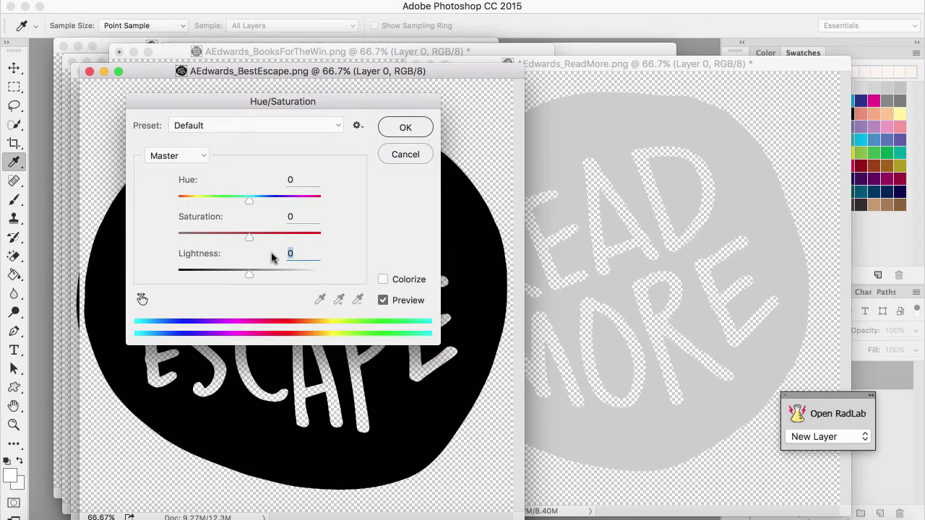
text(80)
key(Return)
key(g)
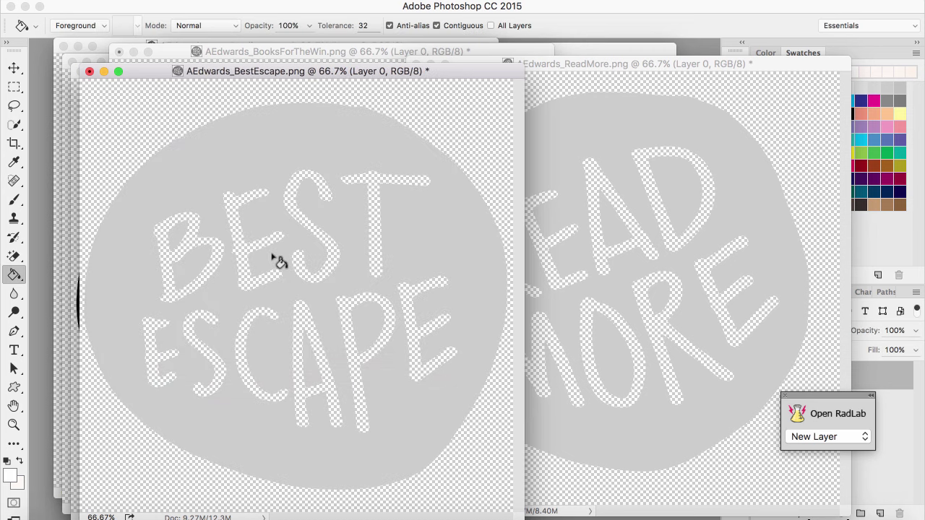
drag(202, 74, 616, 112)
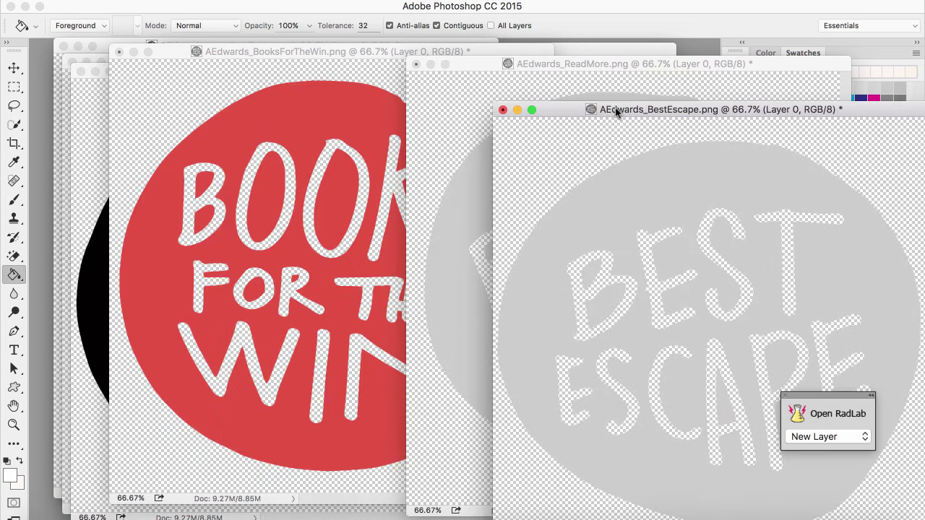
Lighten the "Books = Joy" badge to gray with a Hue/Saturation Lightness of 80, and move its window clear of the remaining files
click(95, 140)
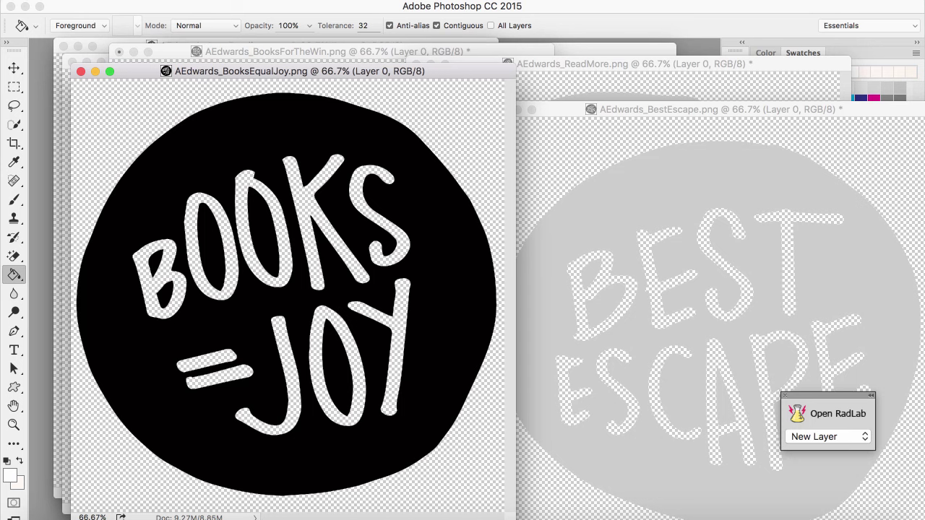
click(195, 0)
mouse_move(224, 27)
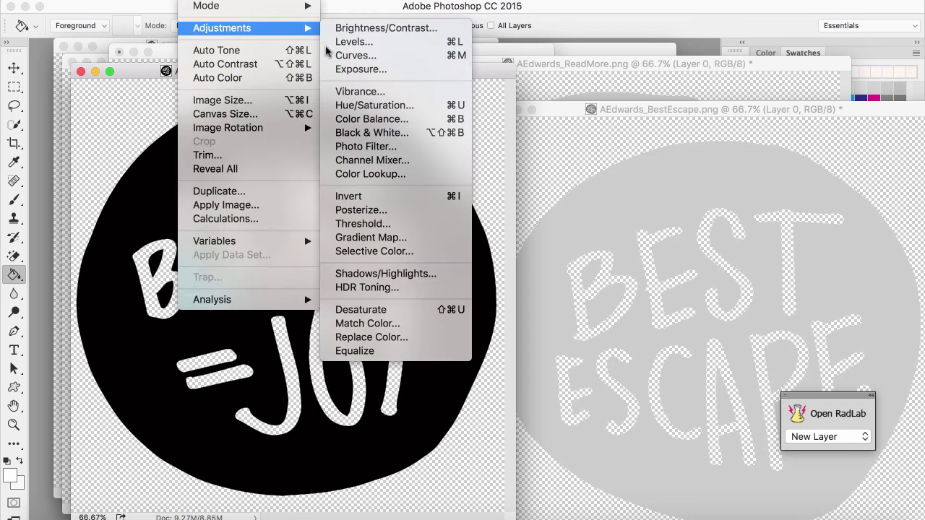
click(369, 105)
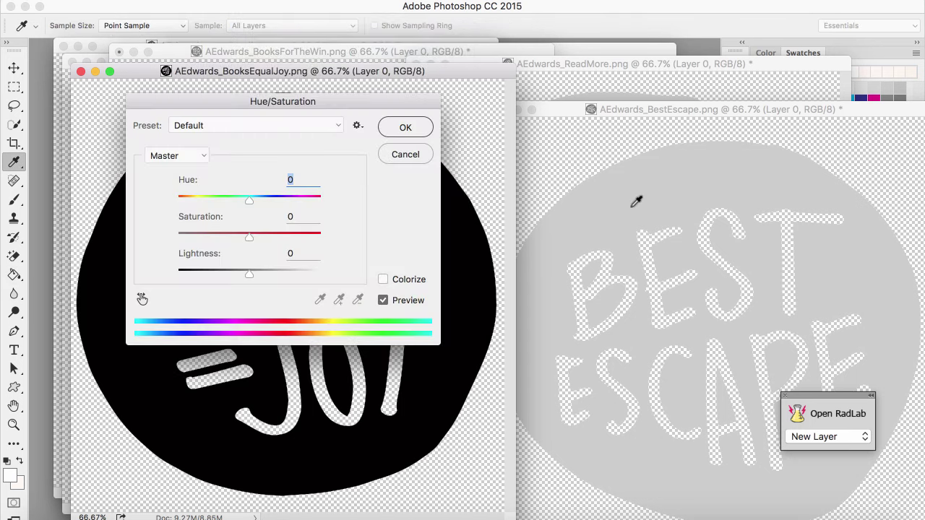
click(293, 253)
text(80)
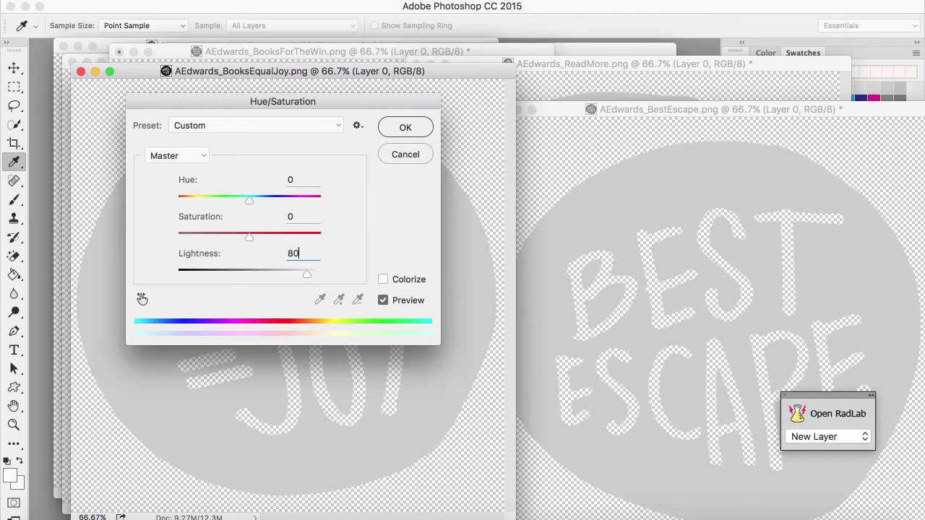
key(Return)
key(g)
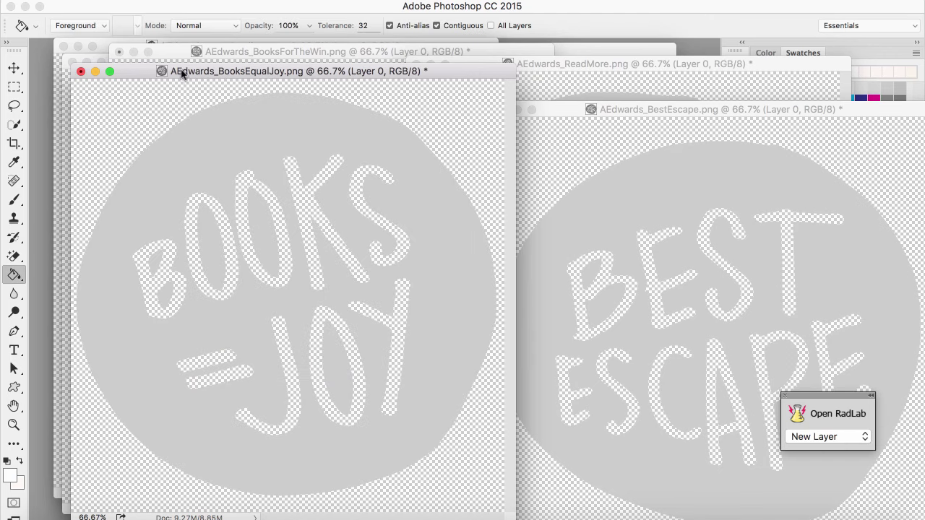
drag(185, 76, 566, 87)
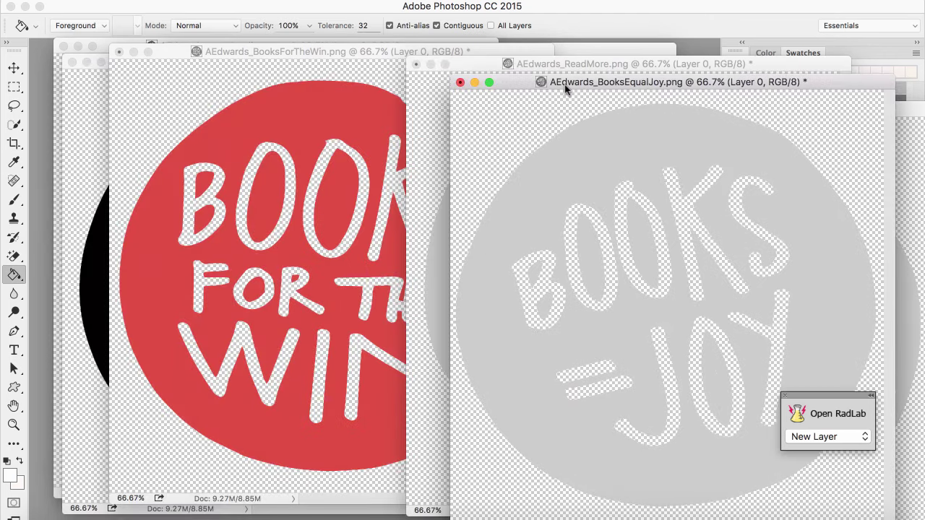
Lighten the "For the Heart of Books" badge with a Hue/Saturation Lightness of 80, and move its window over the BooksEqualJoy window
click(92, 72)
click(203, 0)
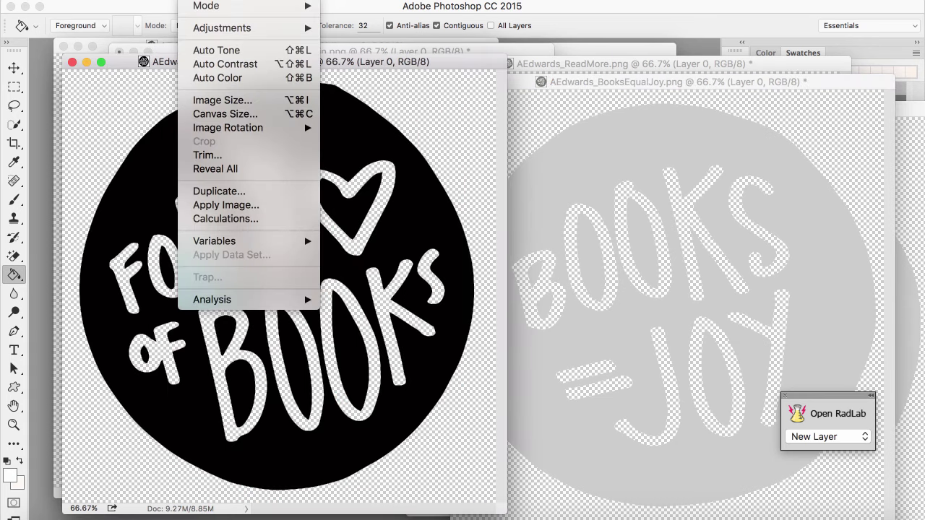
mouse_move(266, 31)
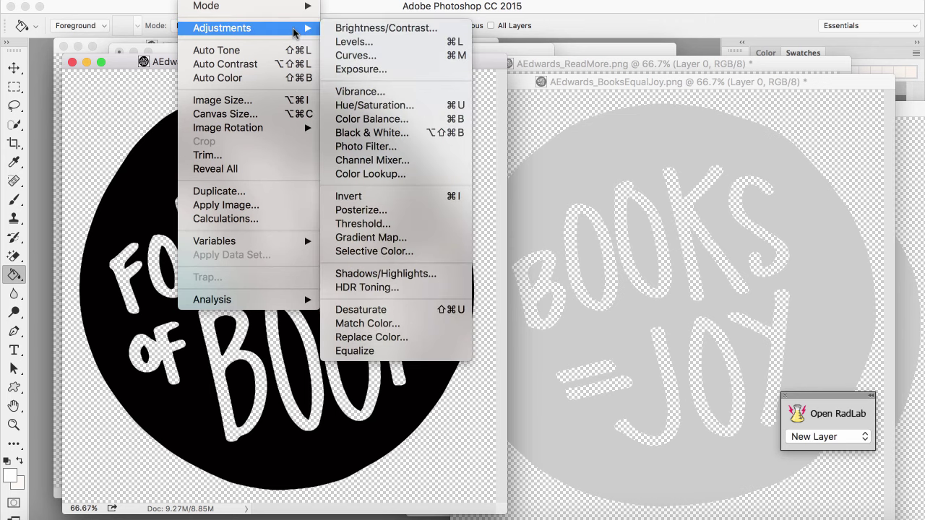
click(382, 105)
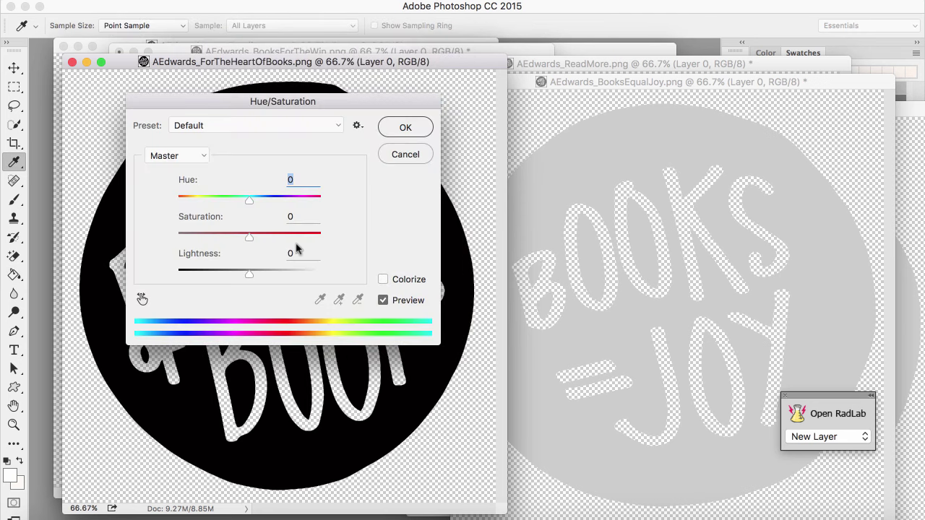
click(296, 252)
text(80)
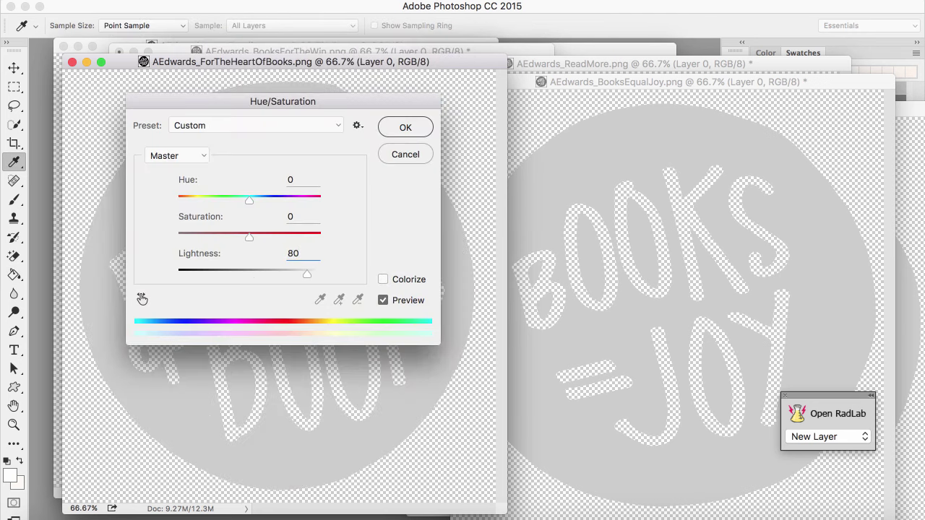
key(Return)
key(g)
mouse_move(237, 65)
mouse_down()
mouse_move(573, 98)
mouse_move(549, 87)
mouse_up()
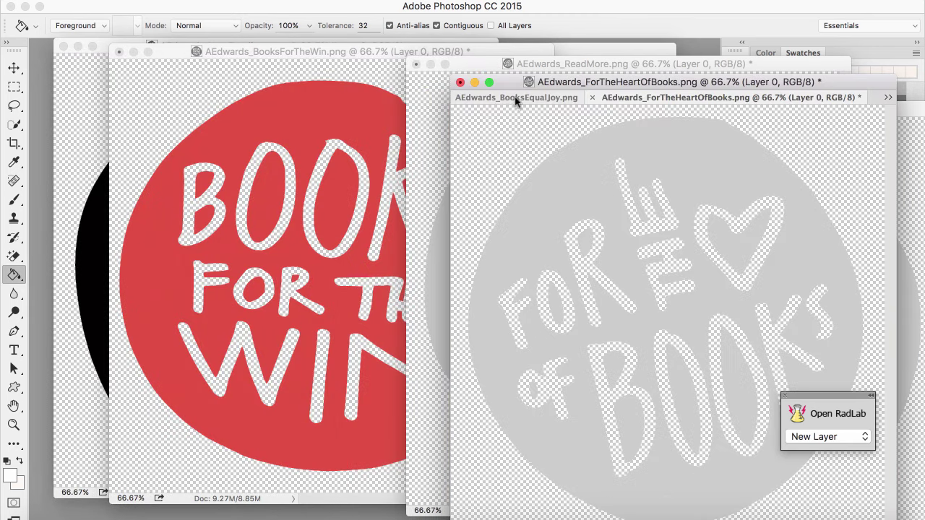
Lighten the "Love Reading" badge to gray with a Hue/Saturation Lightness of 80, and move its window clear of the "Books for the Win" window
double_click(110, 52)
click(102, 46)
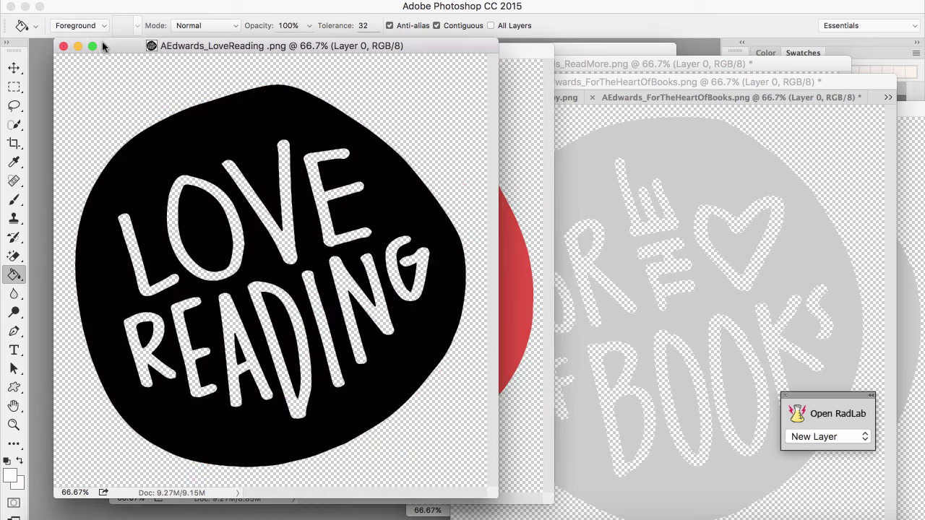
click(190, 1)
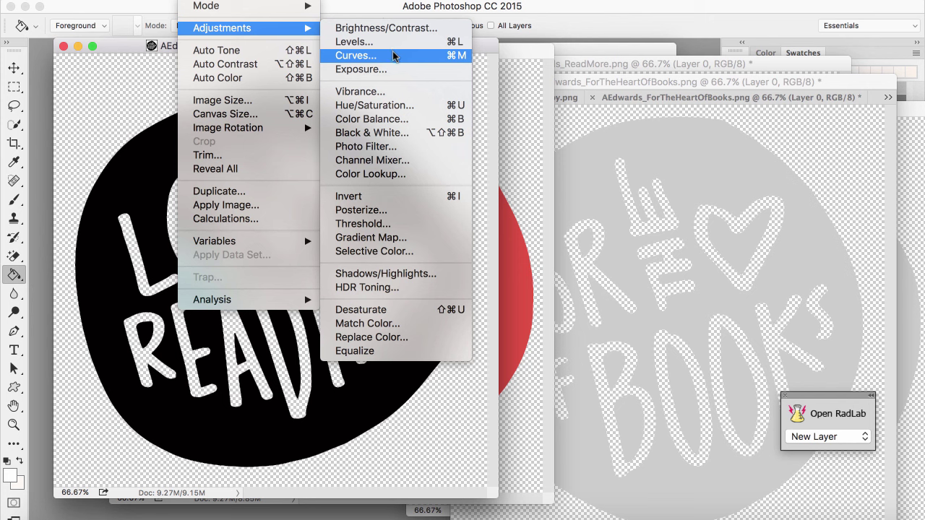
click(387, 105)
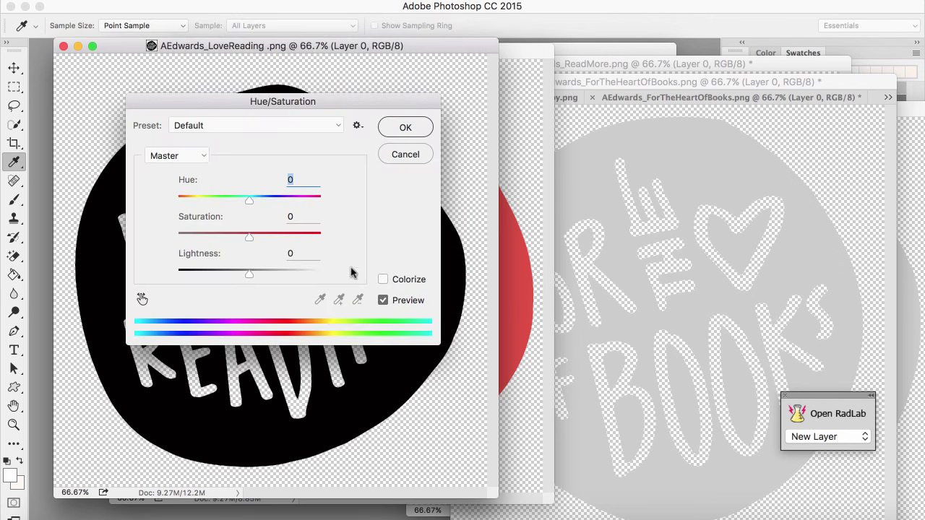
double_click(291, 253)
text(80)
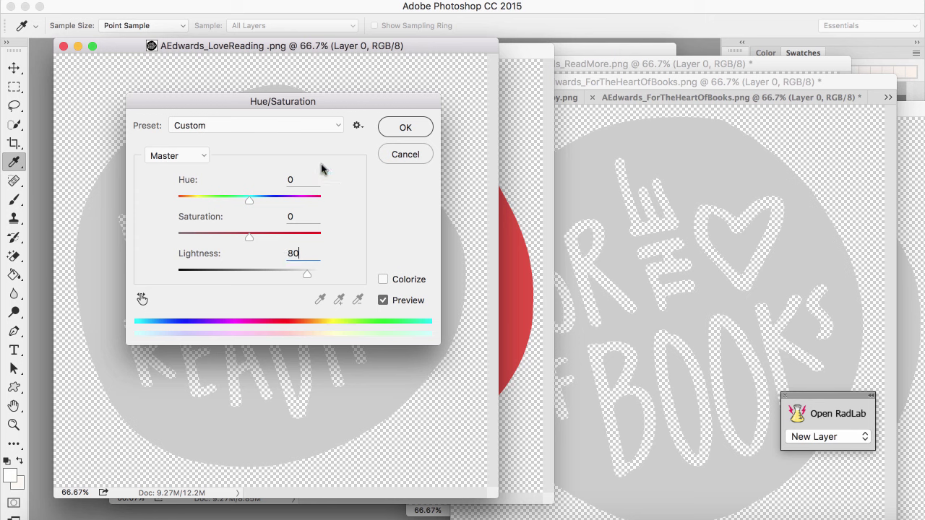
click(398, 135)
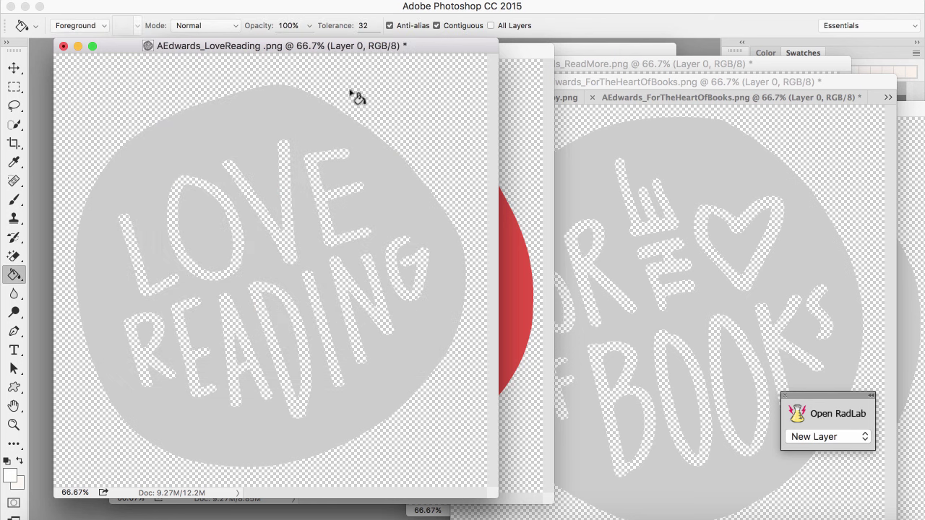
mouse_move(295, 47)
mouse_down()
mouse_move(599, 106)
mouse_move(393, 96)
mouse_up()
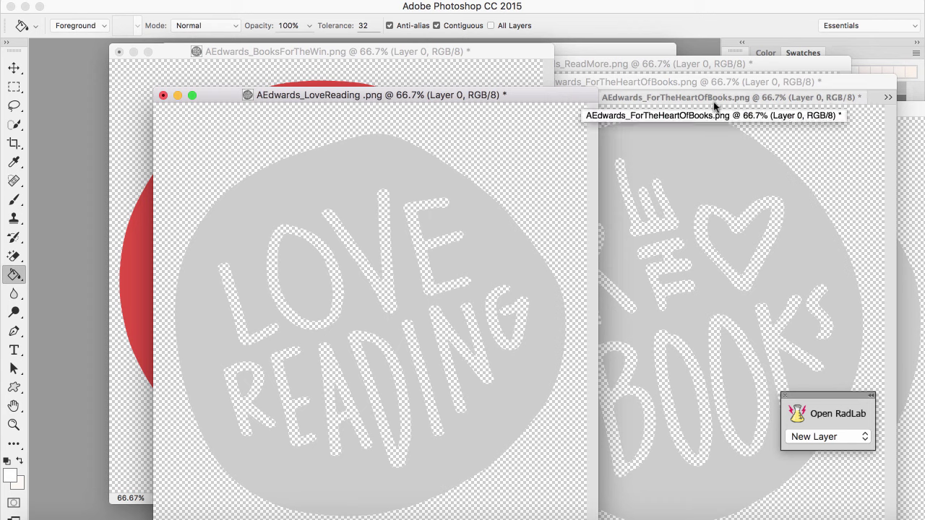
Detach the "For the Heart of Books" document into its own window, and bring the blank Untitled-2 document to the front
click(672, 94)
drag(568, 91, 489, 190)
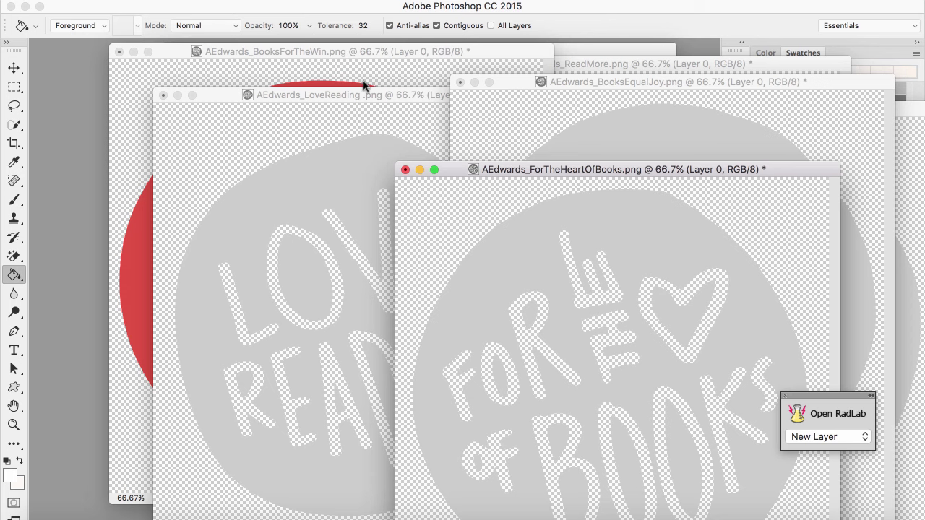
click(625, 52)
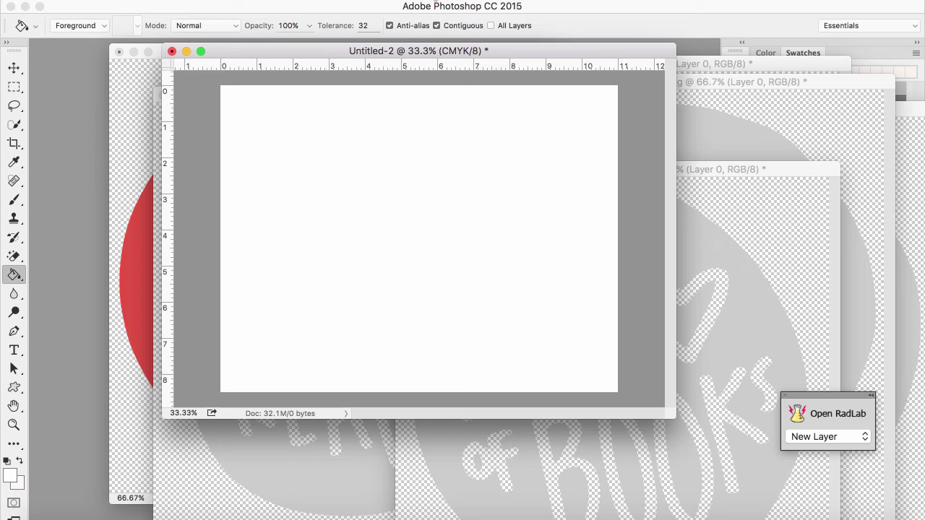
Turn the rulers off and back on in the blank Untitled-2 document
click(423, 0)
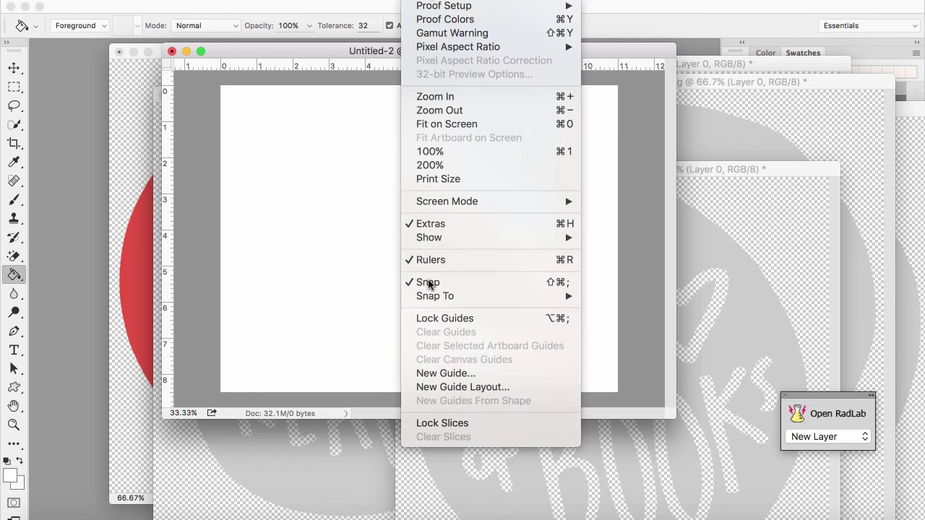
click(438, 261)
click(409, 3)
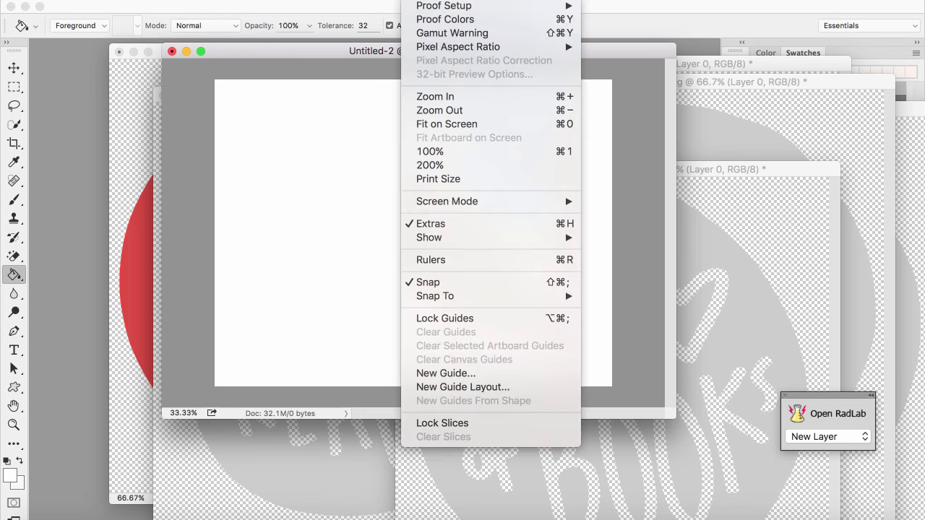
click(468, 259)
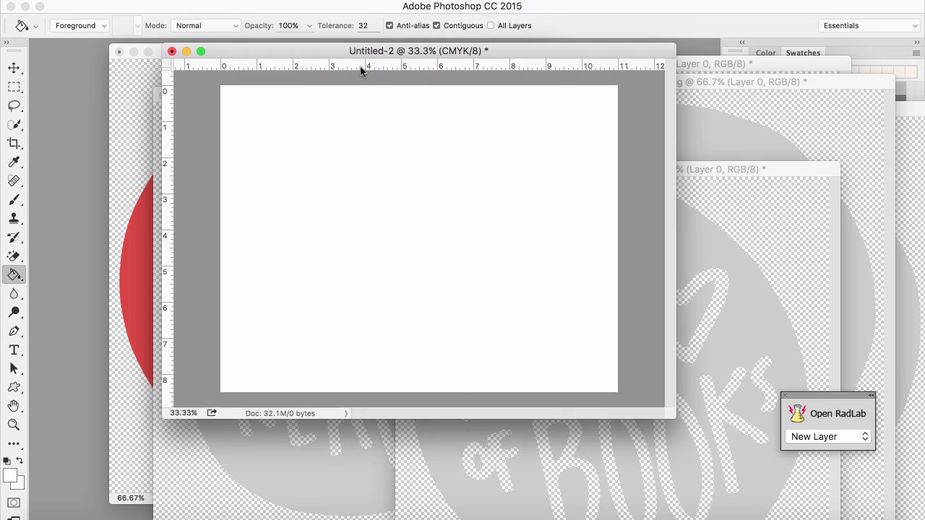
Move the blank document's window off the red "Books for the Win" badge, and copy that badge onto the blank page with the Move tool
drag(448, 49, 324, 120)
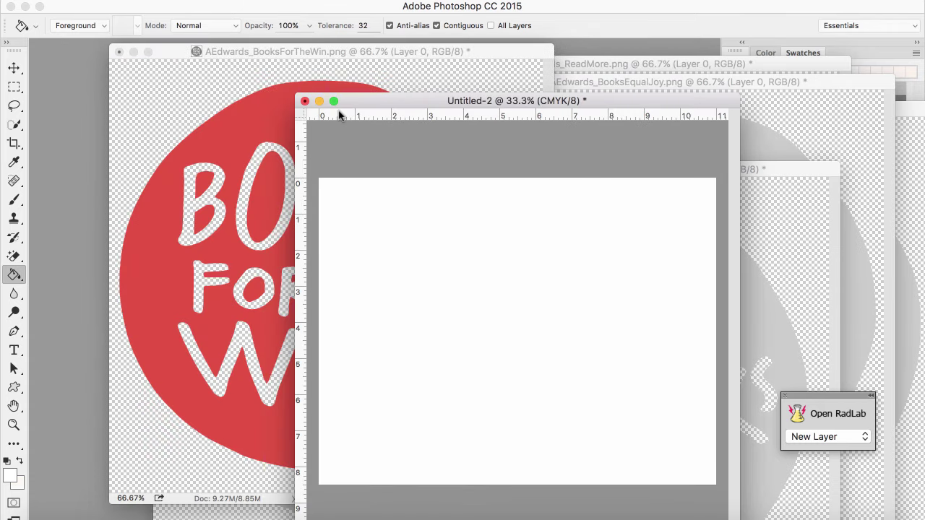
click(11, 66)
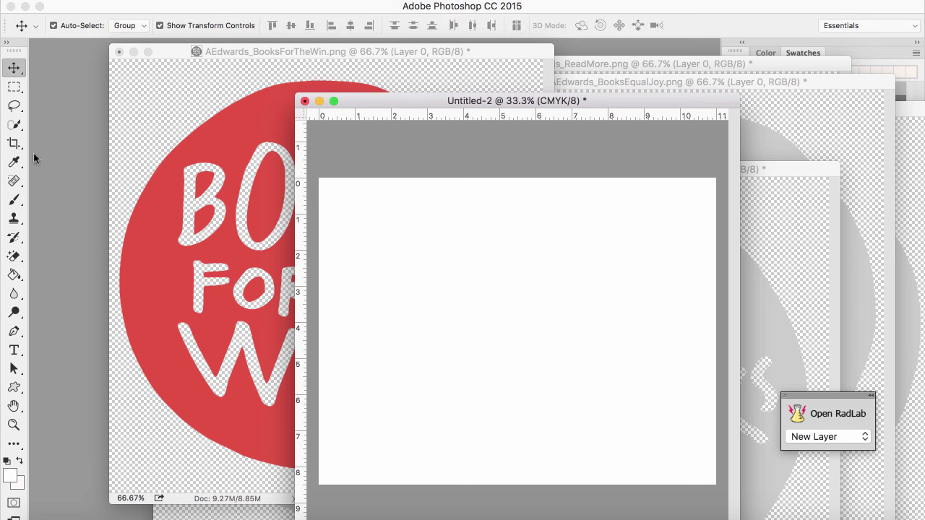
click(157, 236)
drag(155, 241, 582, 352)
drag(661, 331, 485, 315)
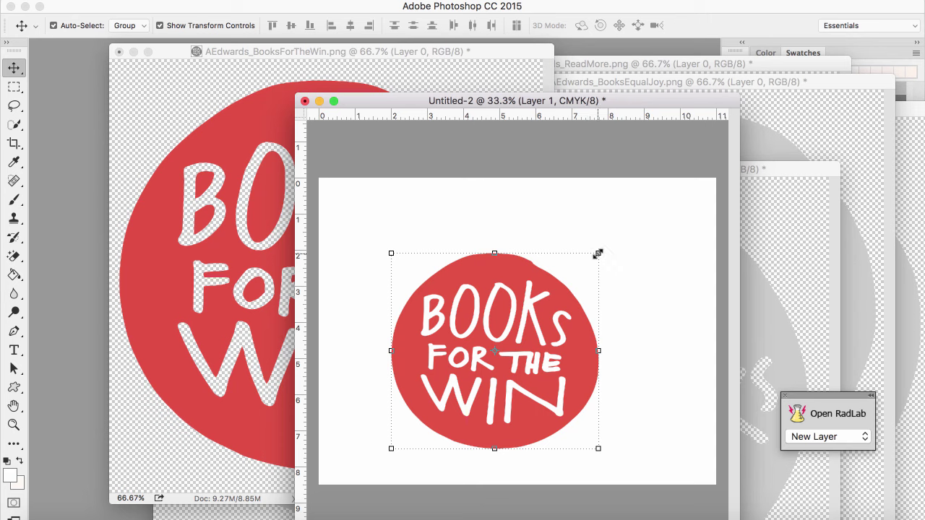
Scale the red badge to about 15.4%, place it near the page's lower-right corner, and minimize its source window
drag(597, 253, 397, 393)
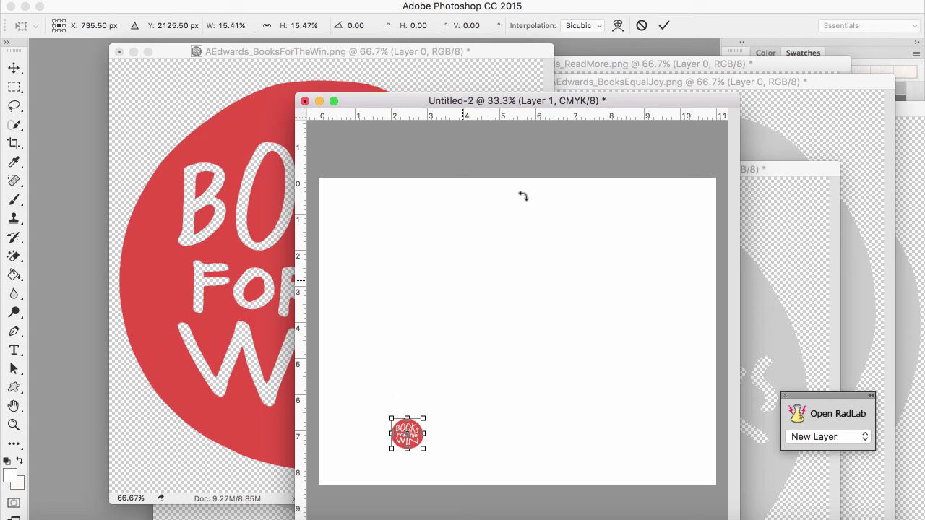
click(663, 25)
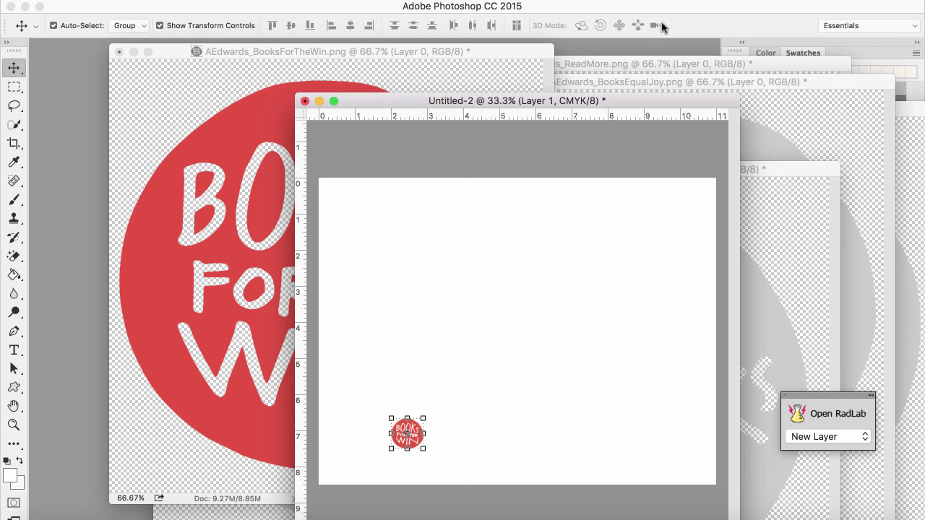
click(496, 379)
drag(421, 442, 646, 452)
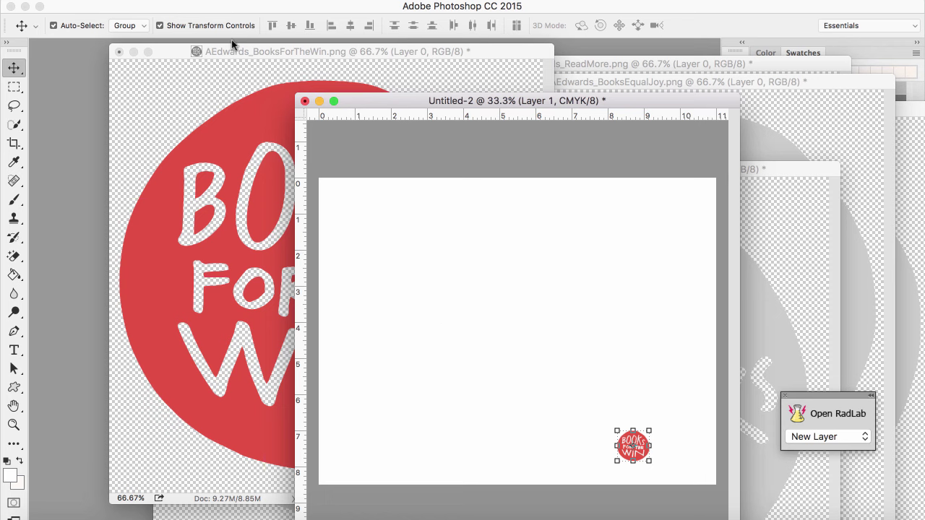
click(133, 51)
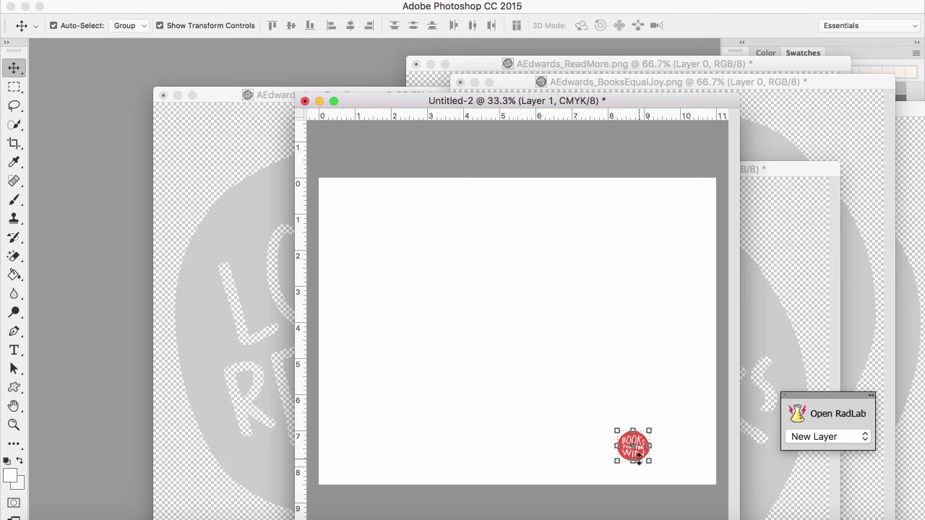
Copy the gray "Love Reading" badge onto the page, scale it to about 15.28%, and place it just left of the red badge
click(235, 269)
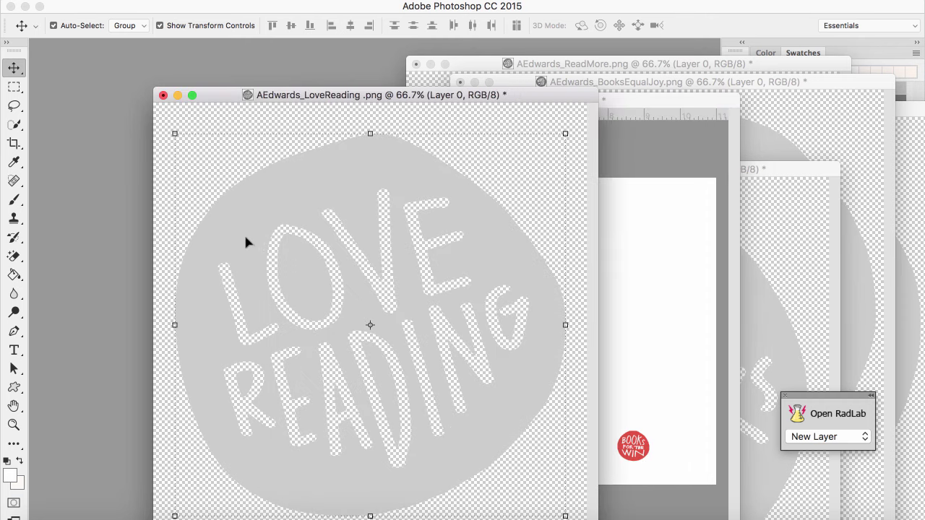
drag(256, 209, 465, 267)
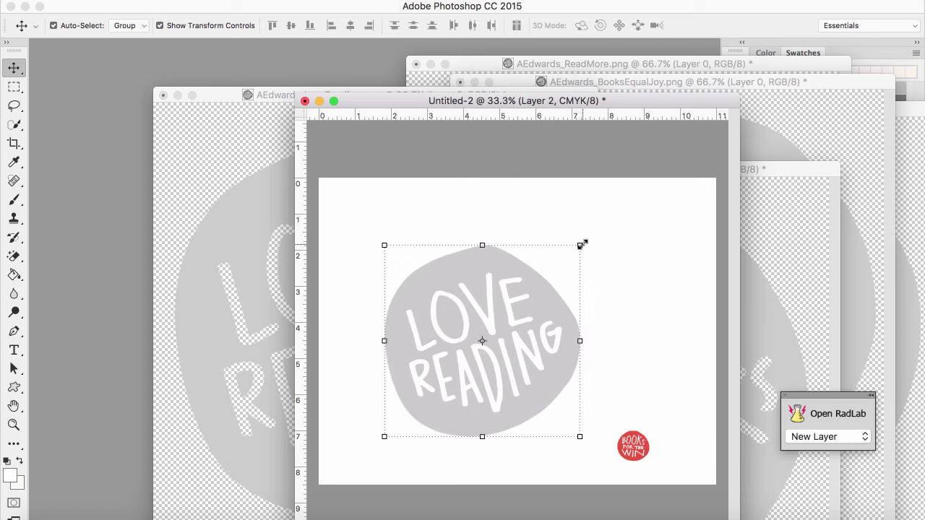
drag(582, 244, 396, 387)
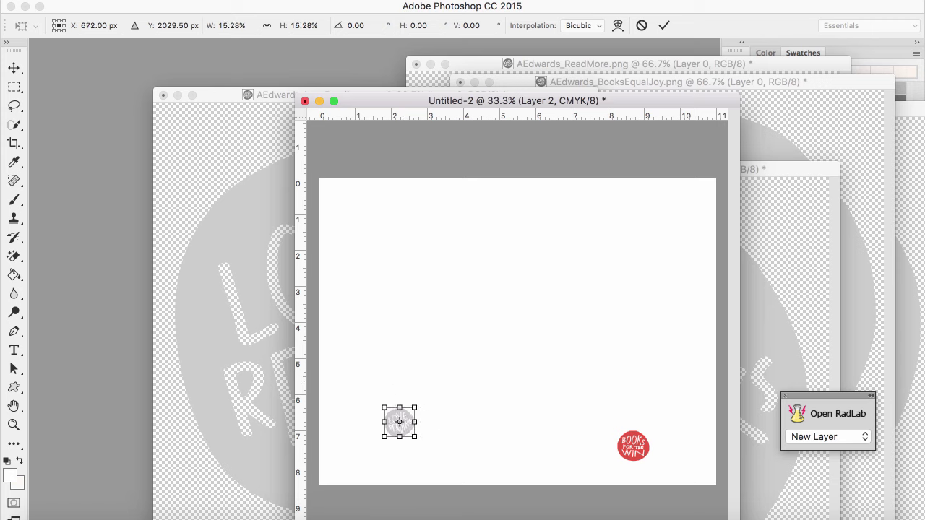
click(664, 25)
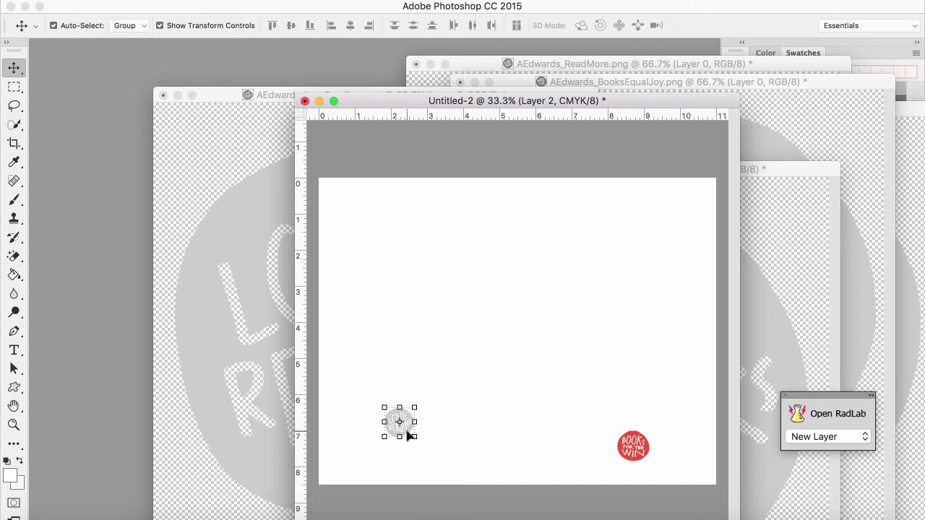
drag(405, 428, 597, 460)
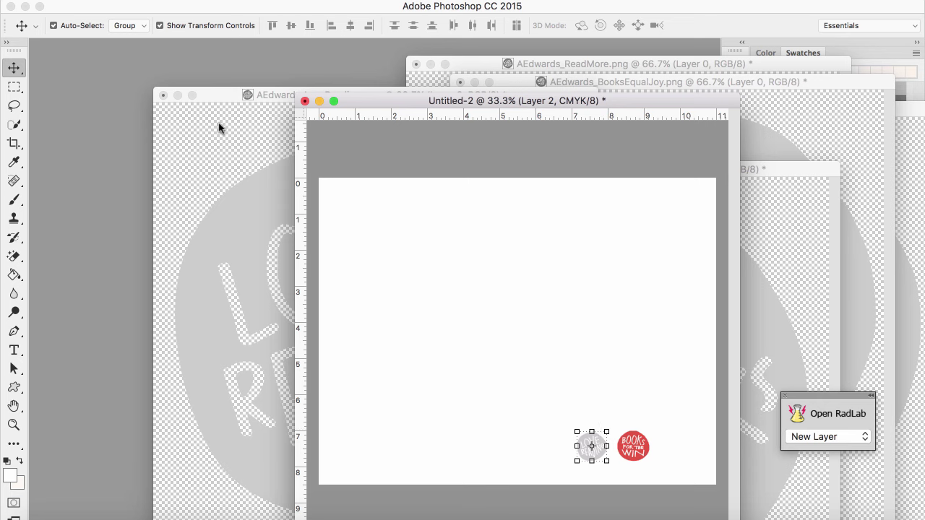
Minimize the "Love Reading" source window and move the page layout's window clear of the remaining badge files
click(233, 169)
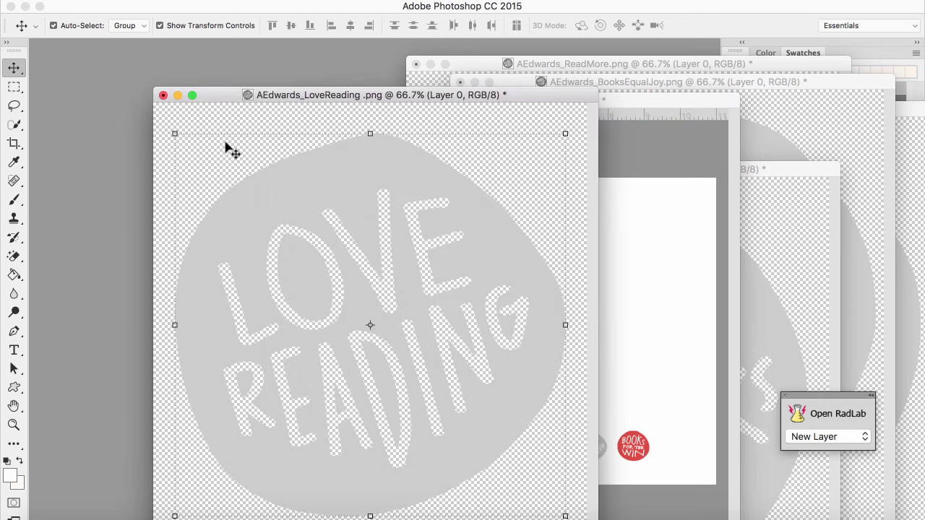
click(177, 96)
drag(672, 107, 480, 96)
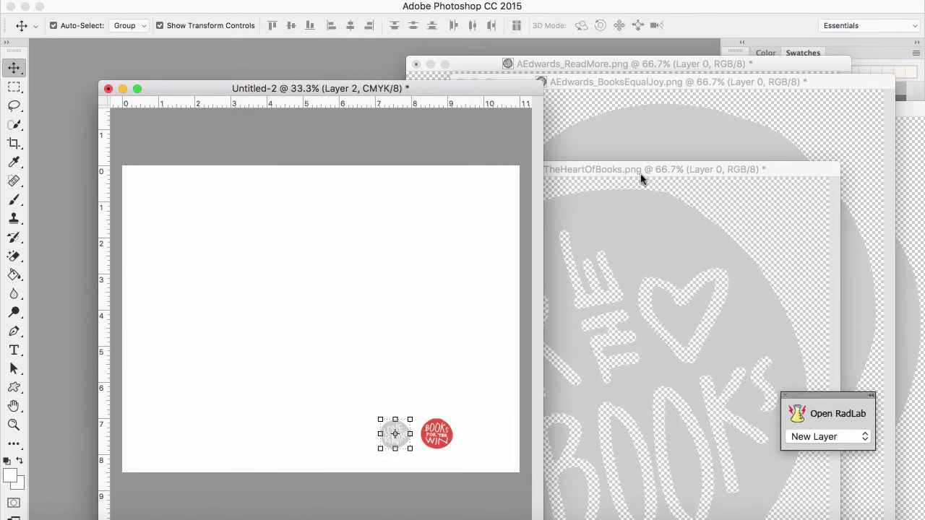
Copy the gray "Books = Joy" badge onto the page above the two small badges
click(663, 130)
drag(679, 216, 285, 351)
drag(574, 208, 316, 240)
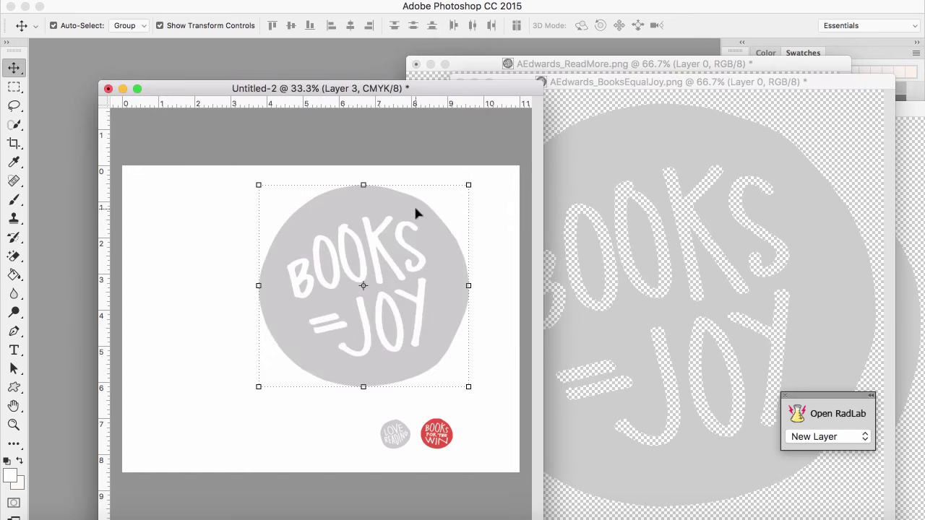